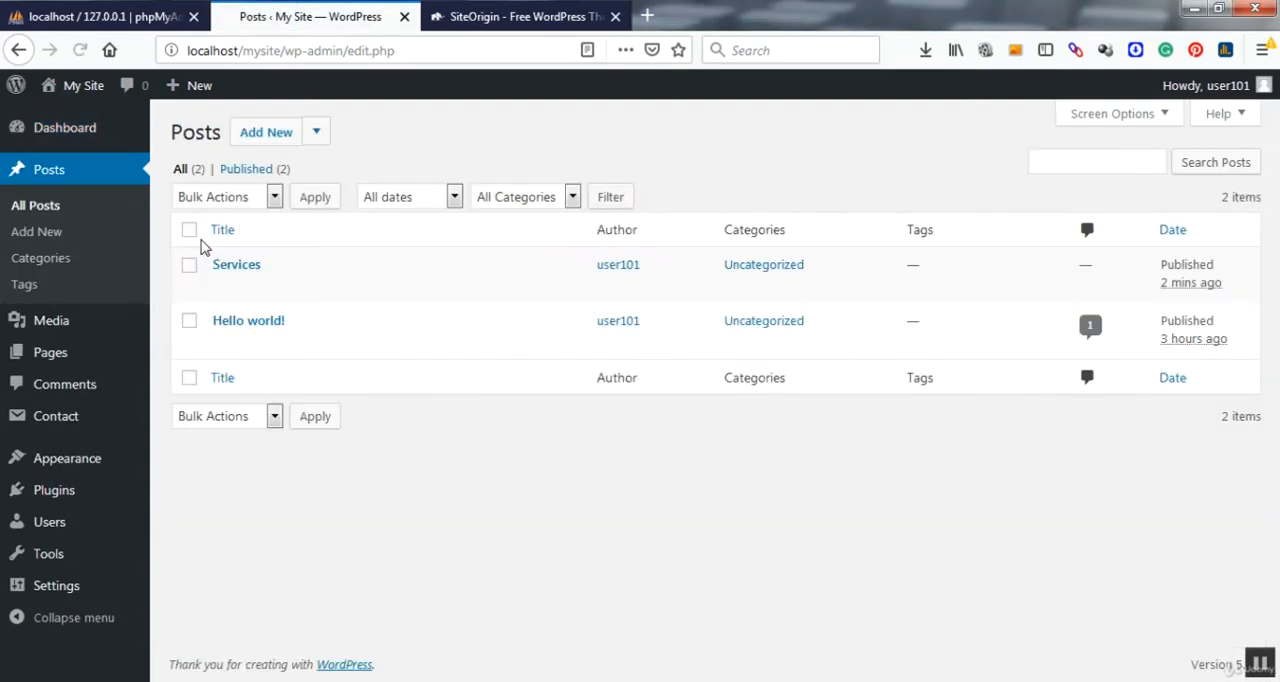
Step: Move the existing "Hello world!" and "Services" posts to the trash
mouse_move(231, 289)
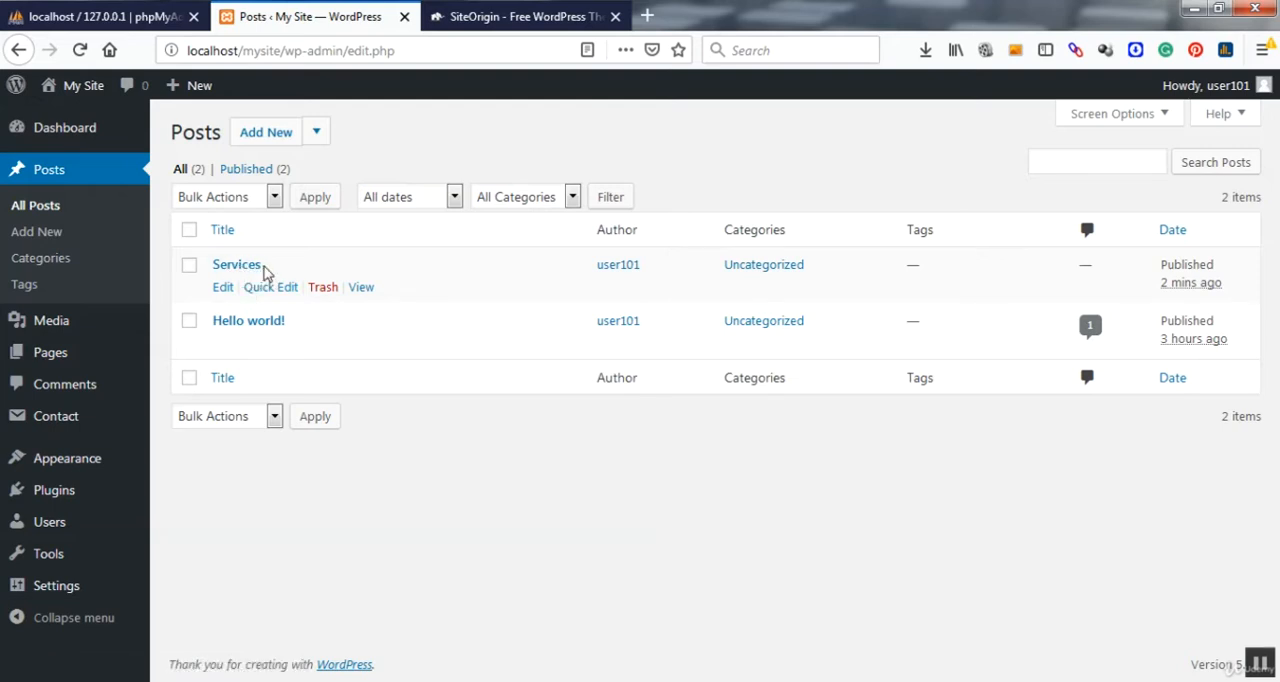
mouse_move(220, 323)
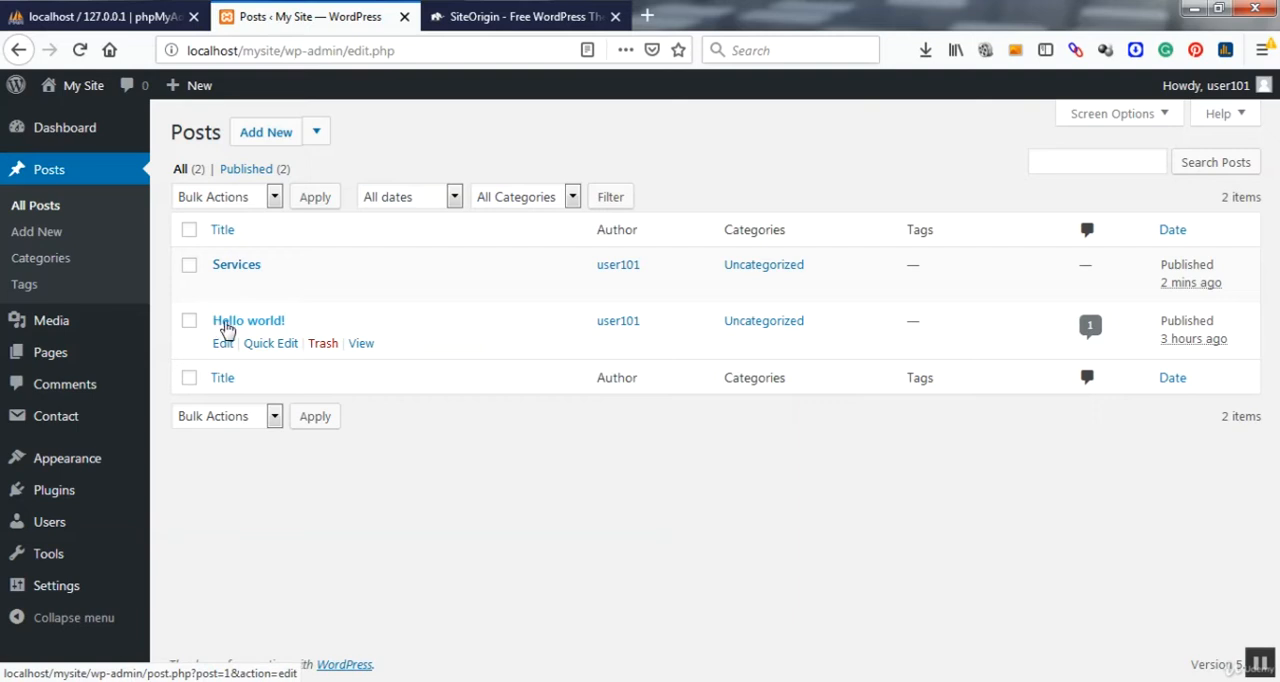
left_click(325, 345)
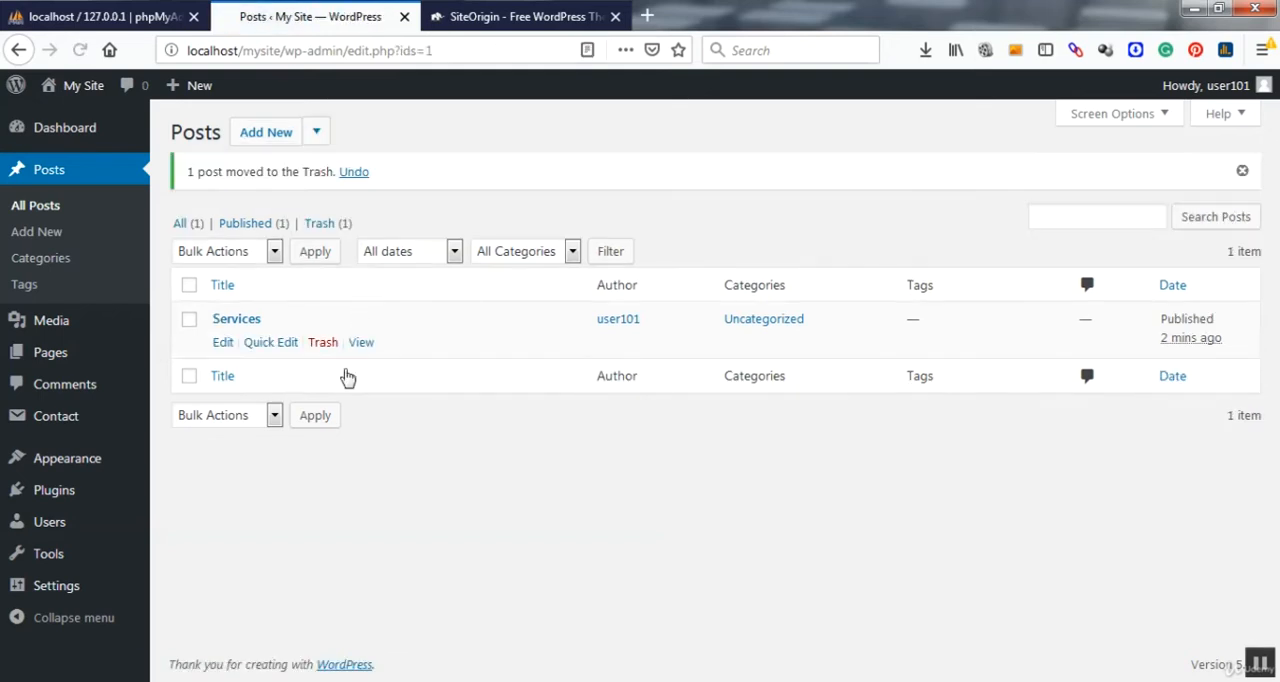
left_click(322, 343)
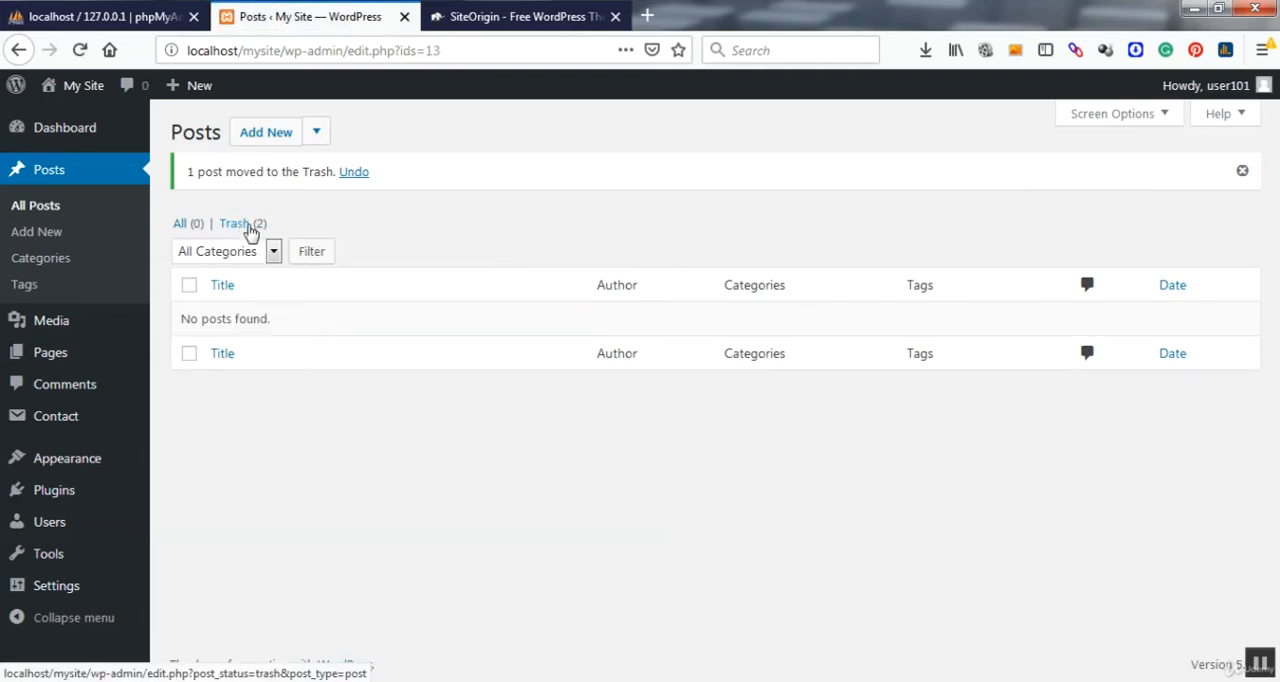
Step: Permanently delete both trashed posts, "Services" and "Hello world!", with one bulk action
left_click(251, 232)
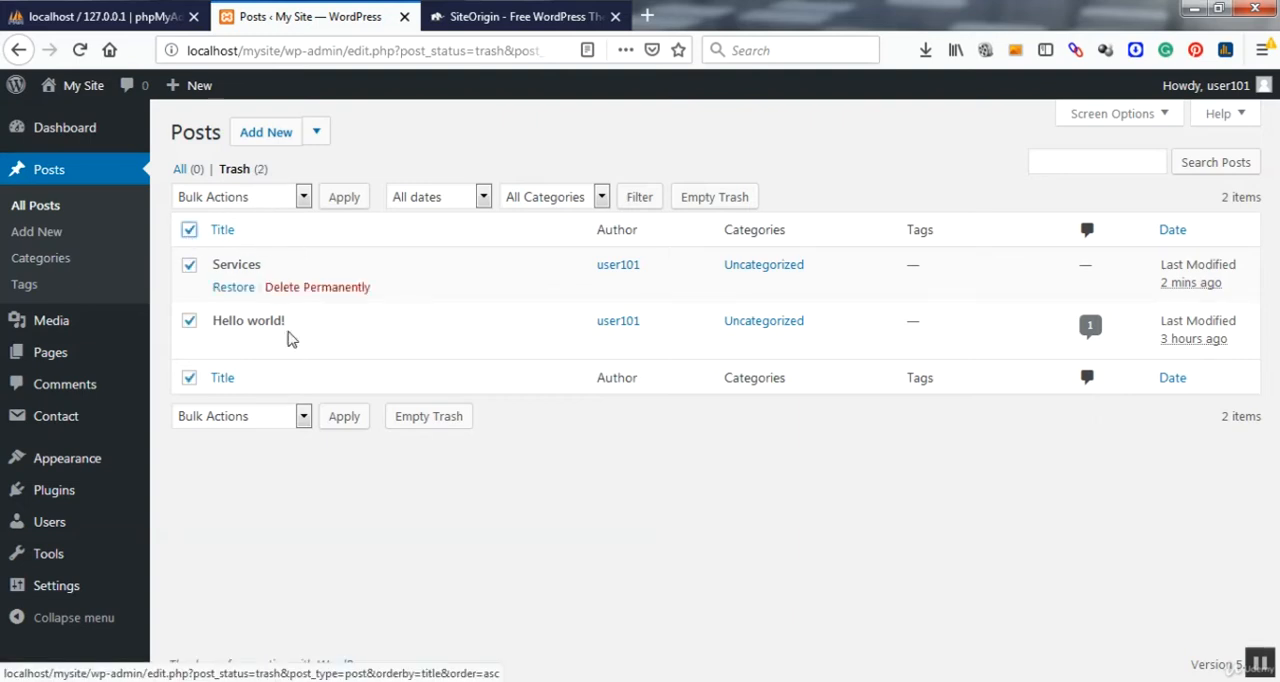
left_click(283, 199)
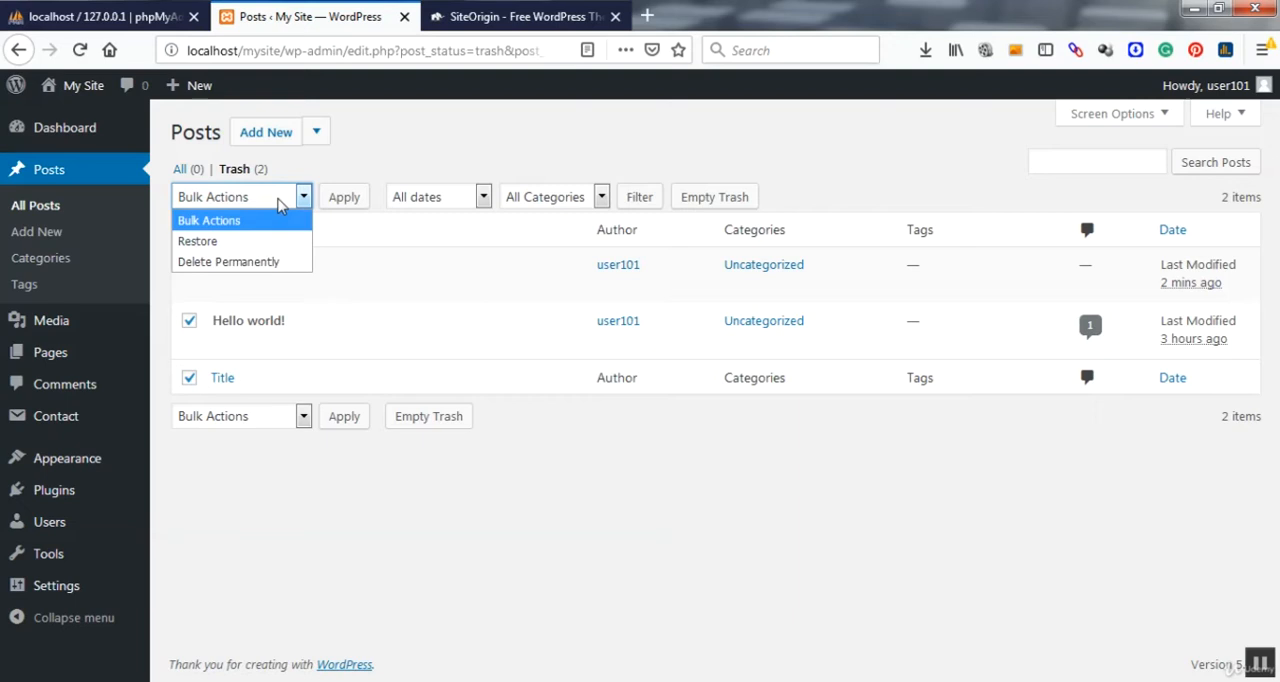
left_click(262, 266)
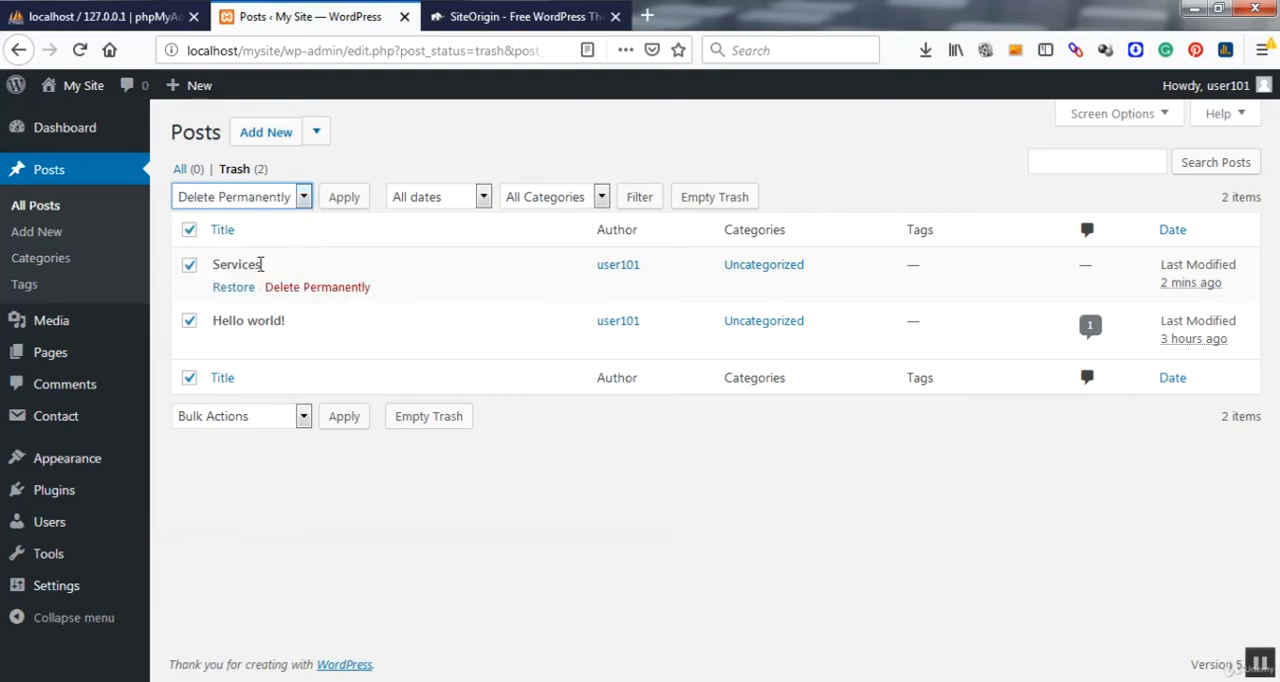
left_click(343, 205)
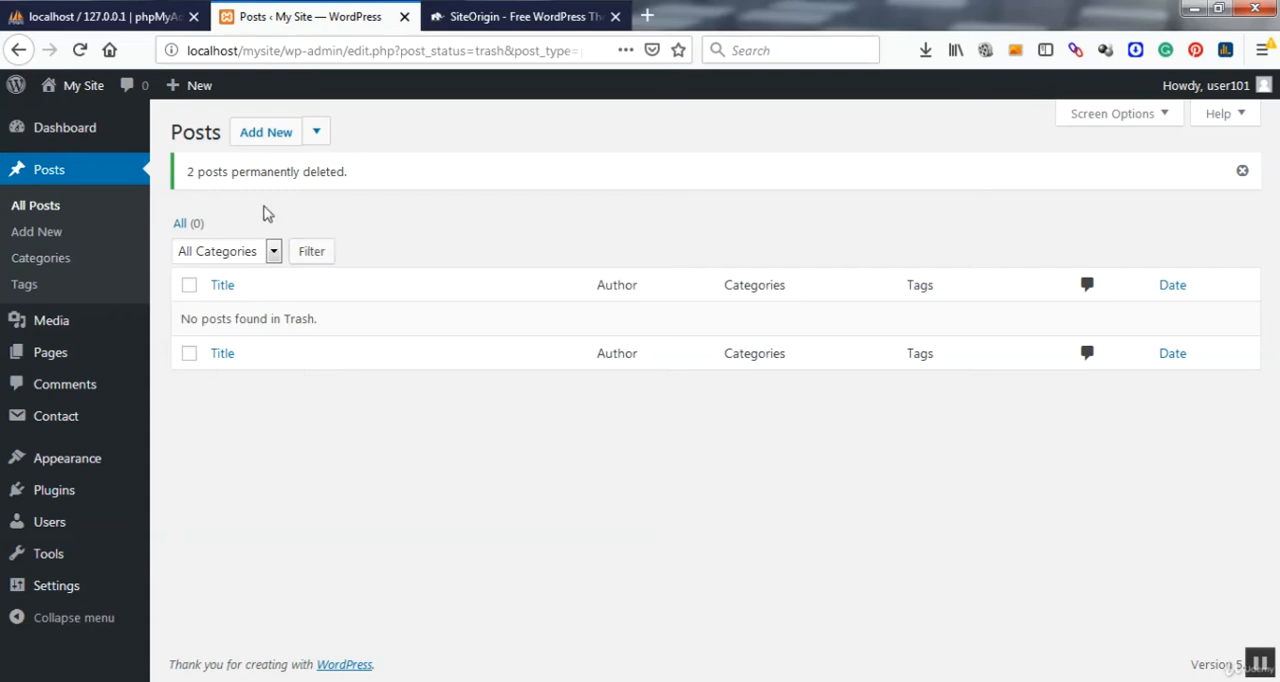
Step: Start a new post and give it the title "Test post"
left_click(271, 137)
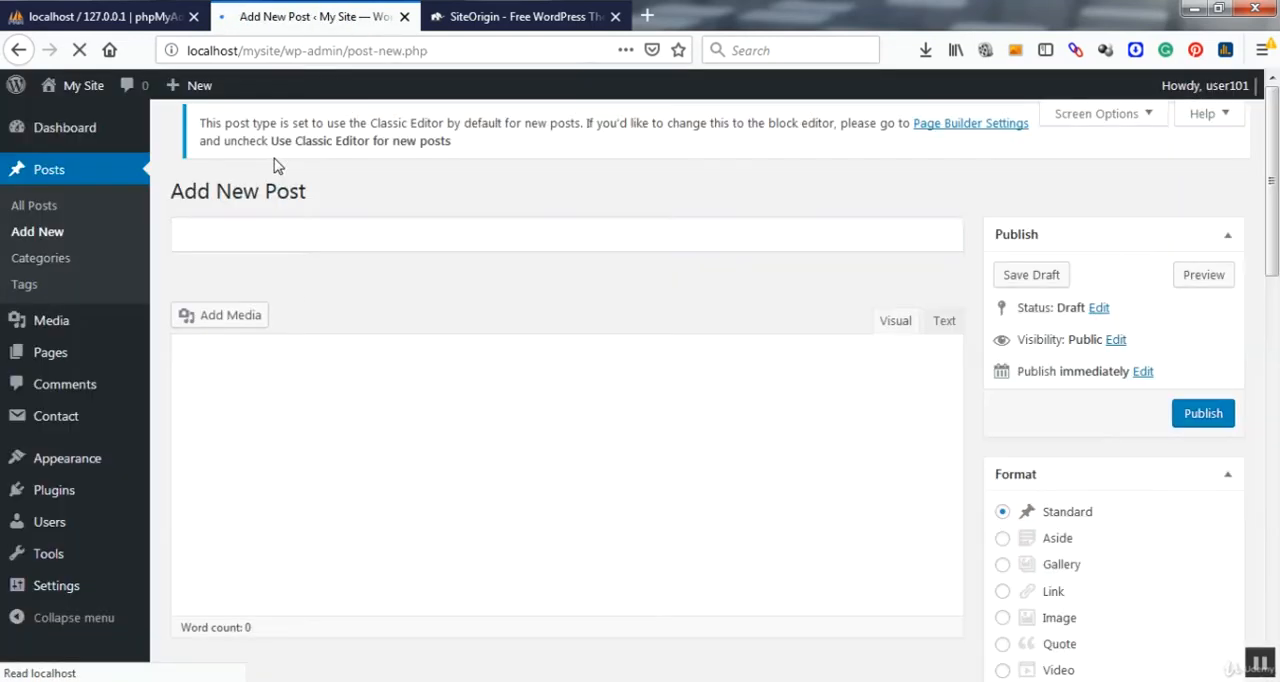
left_click_drag(305, 248, 309, 250)
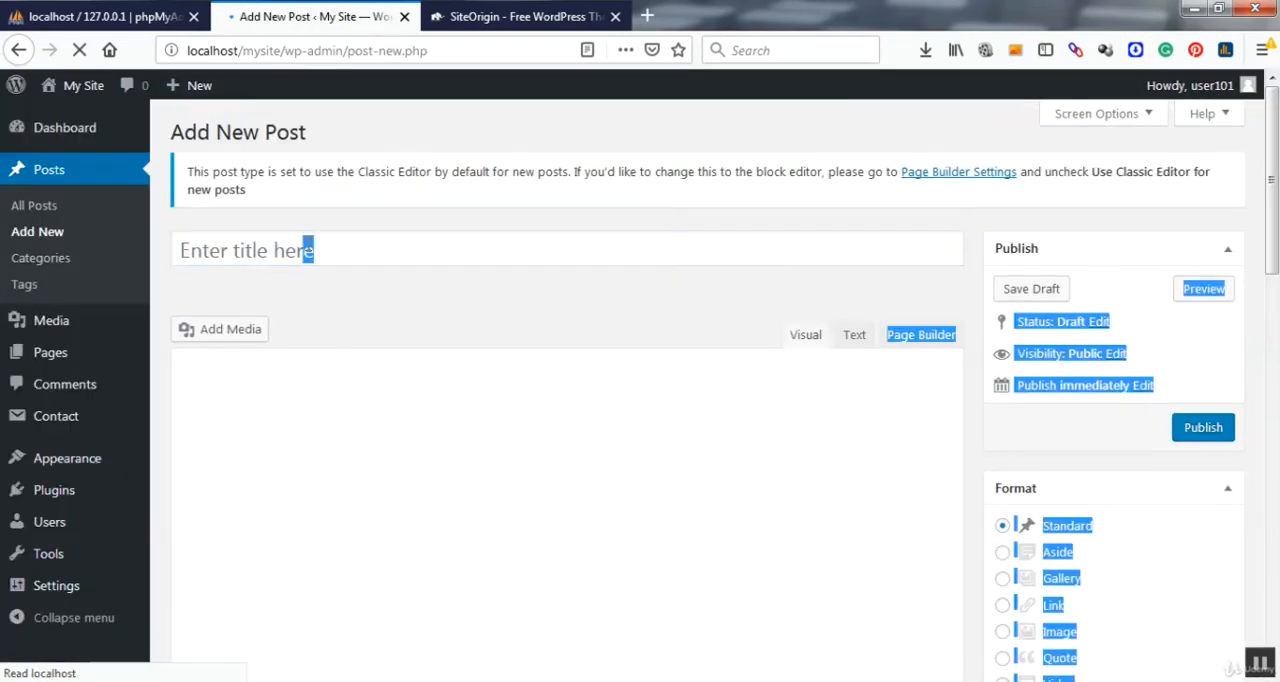
left_click(287, 250)
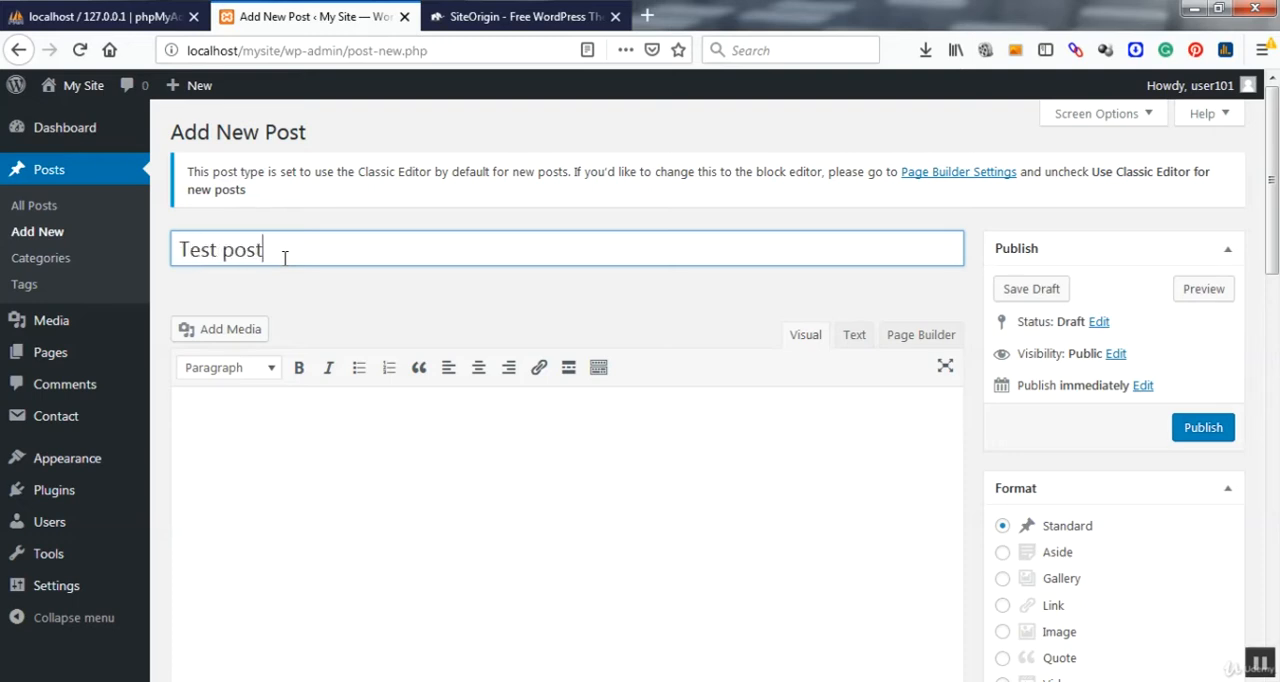
left_click(308, 502)
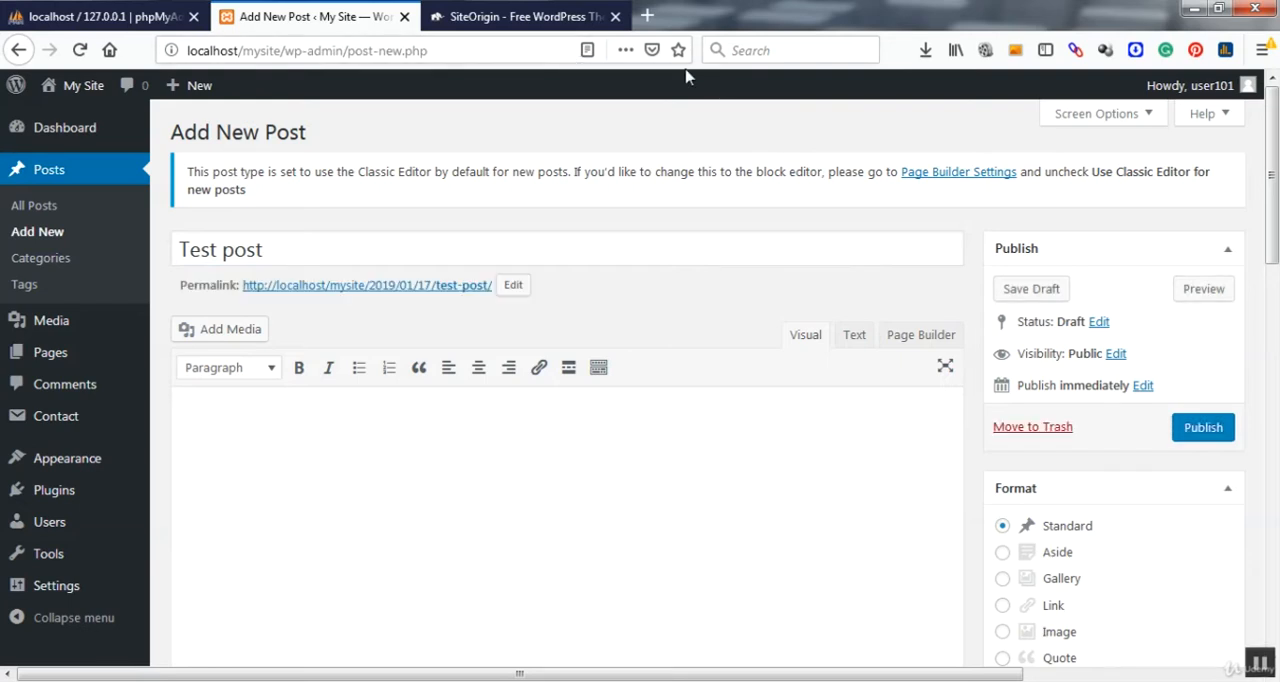
Step: Search the web for "dummy text generator" in a new browser tab and open the blindtextgenerator.com result
left_click(648, 16)
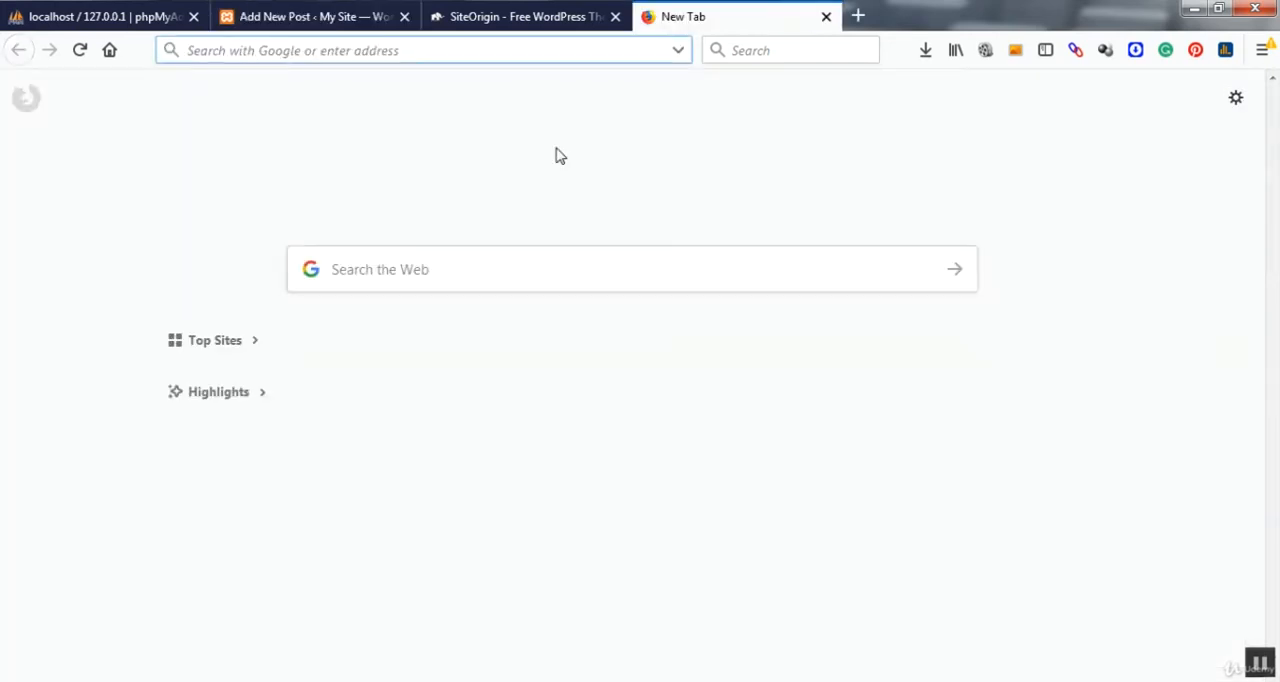
left_click(528, 269)
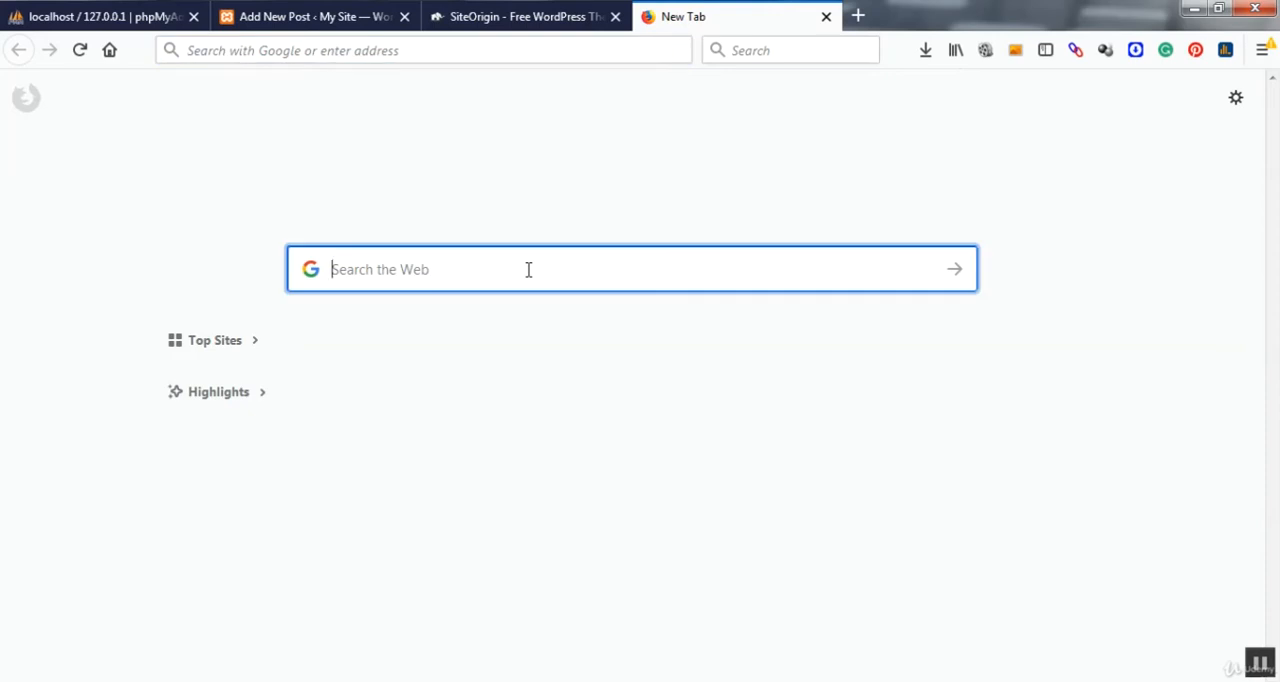
type("d")
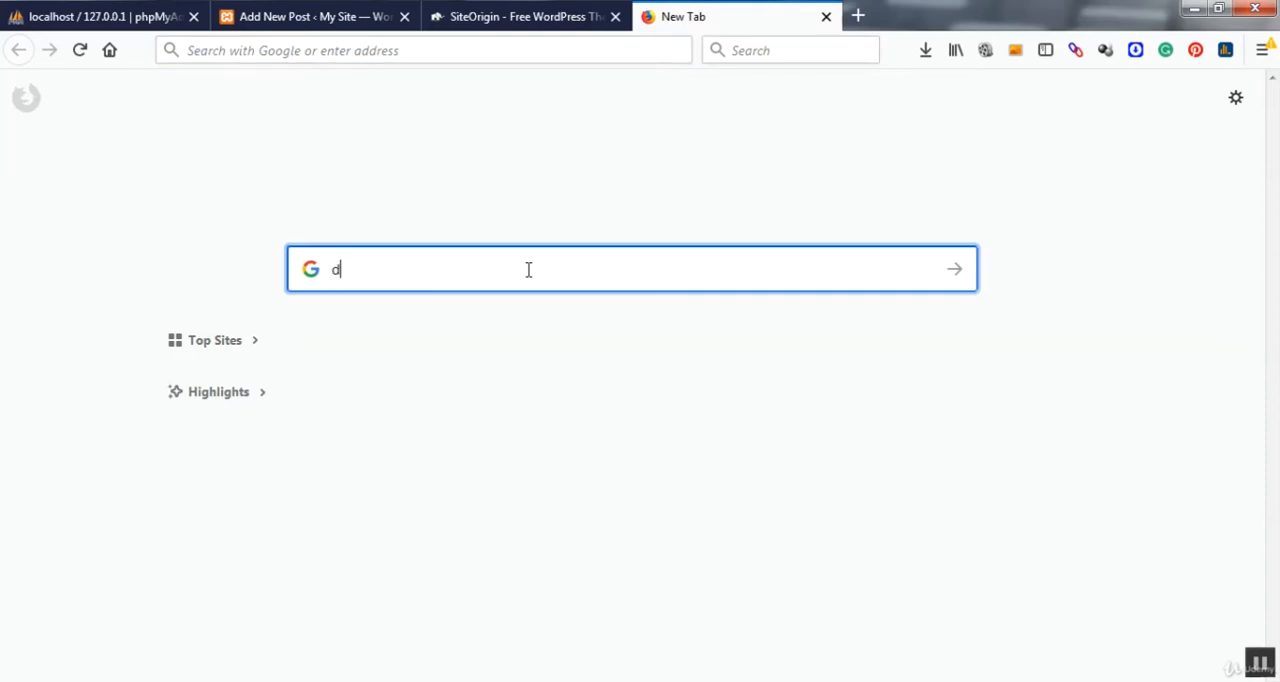
type("ummy text")
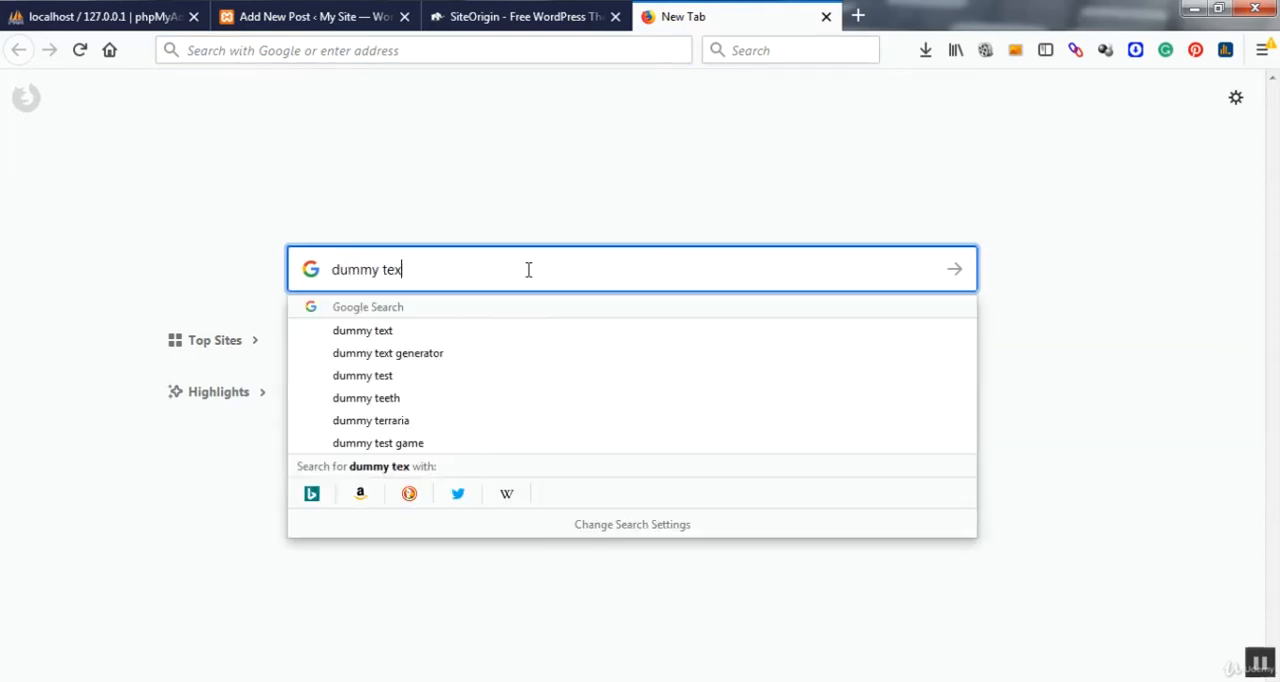
left_click(448, 355)
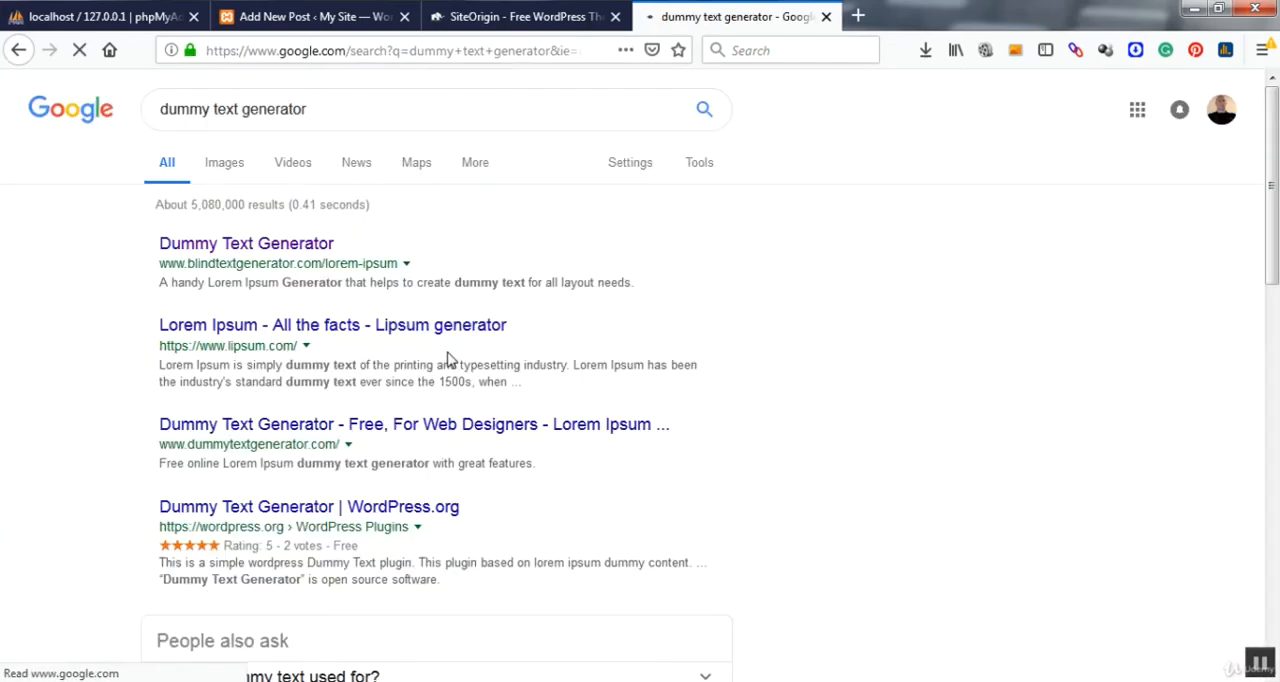
left_click(262, 248)
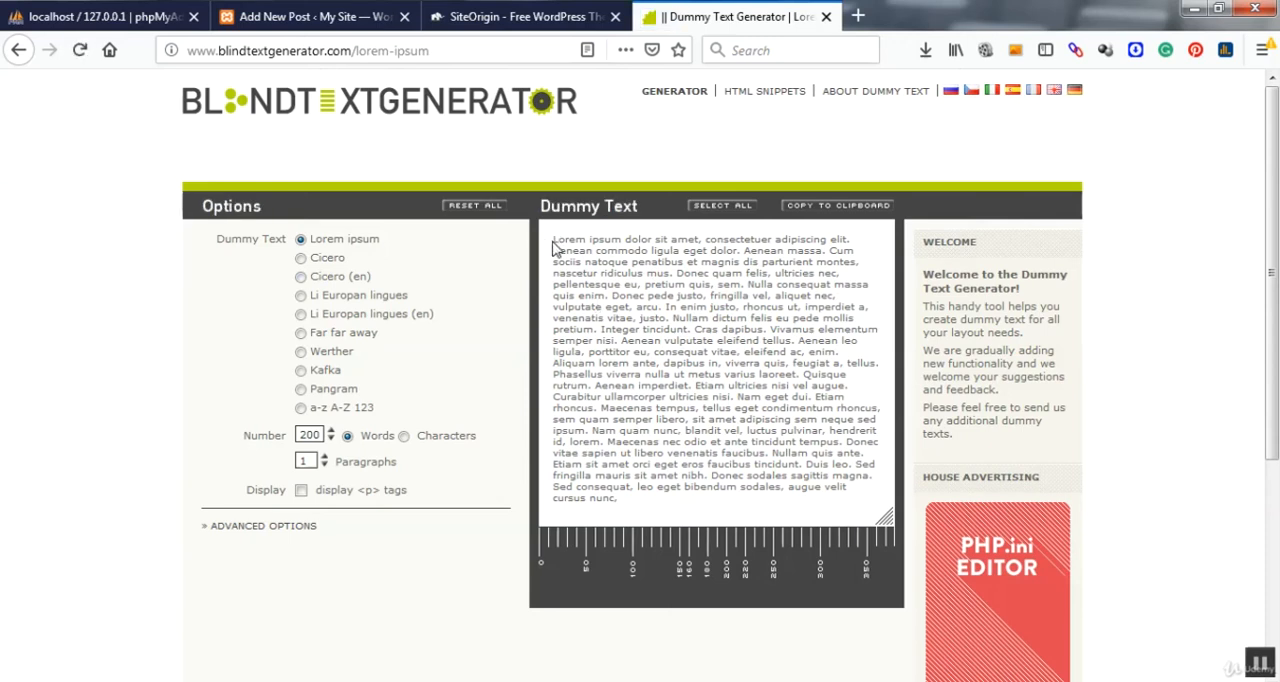
Step: Copy the Lorem ipsum text from its beginning through "Integer tincidunt." into the body of "Test post" and publish the post
left_click_drag(555, 241, 689, 328)
key("ctrl+c")
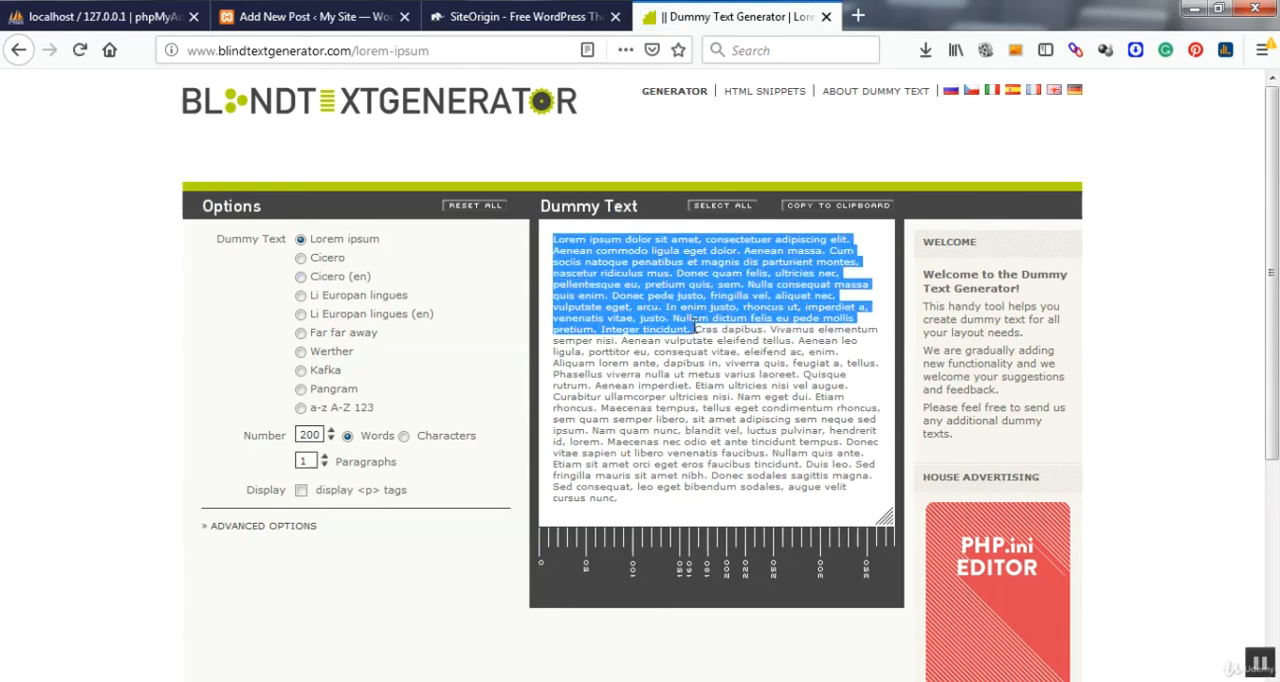
left_click(345, 16)
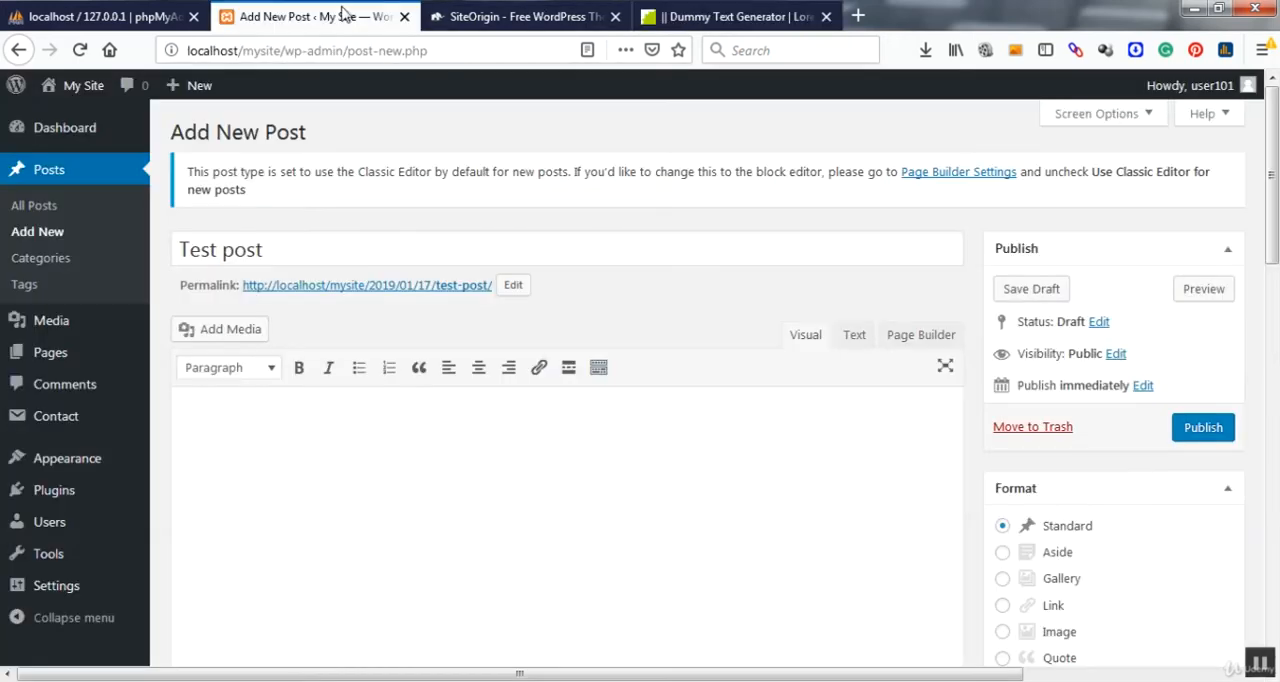
key("ctrl+v")
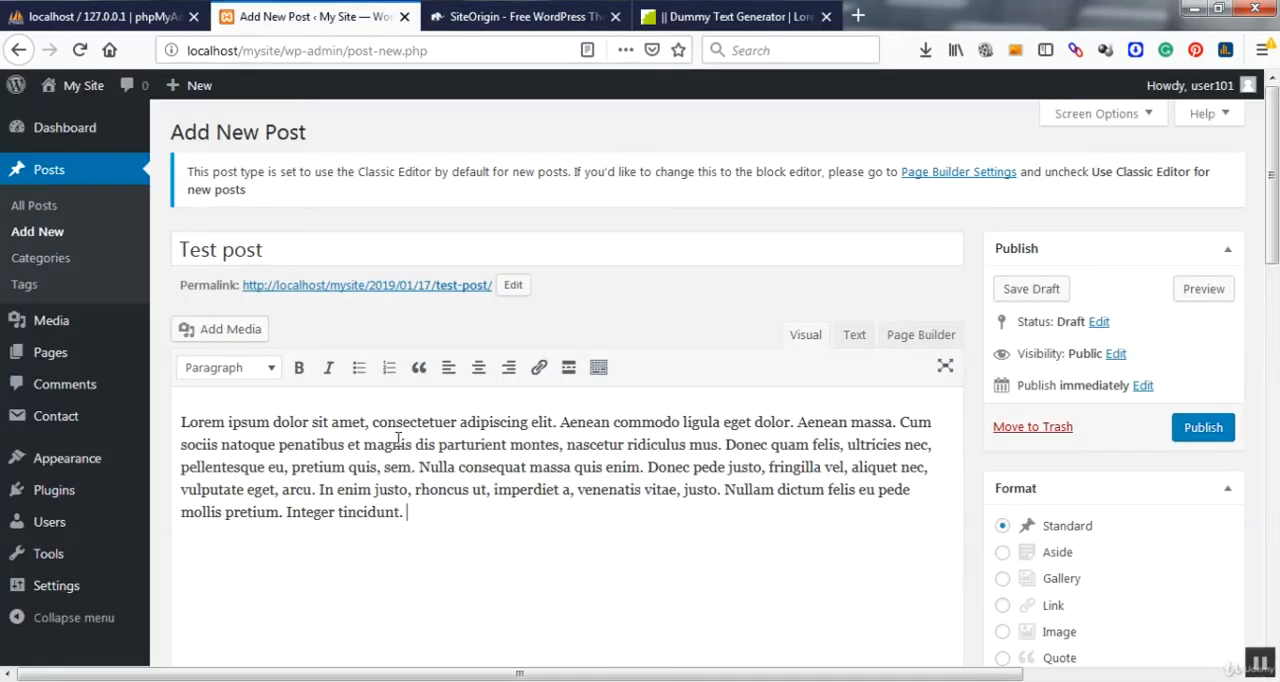
scroll(1120, 400, "down", 3)
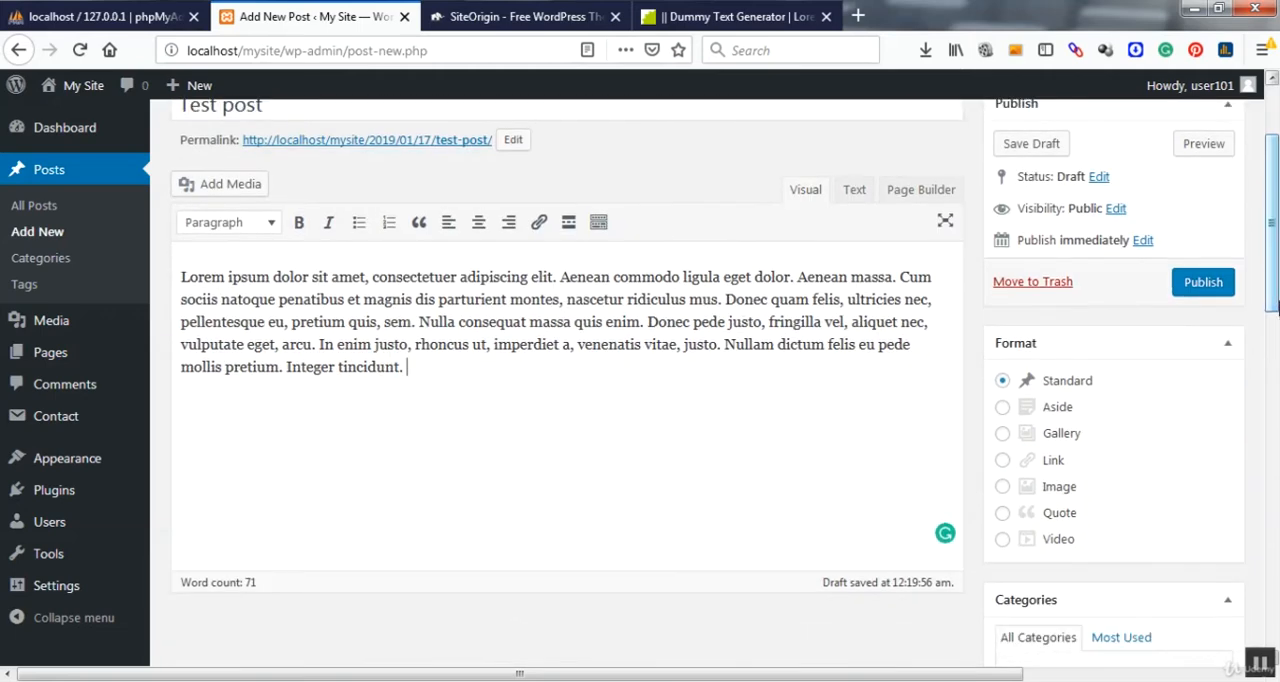
left_click(1208, 288)
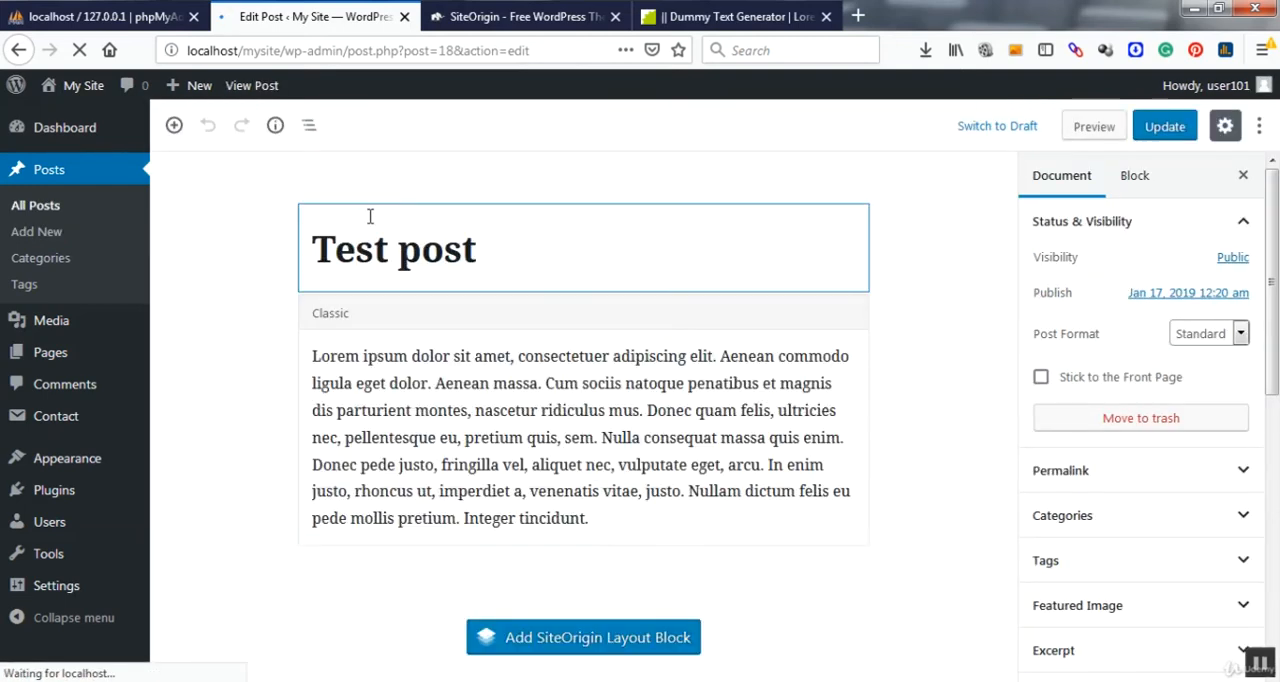
Step: Create and publish another post titled "Test post 2" with the same copied Lorem ipsum text as its body
mouse_move(186, 98)
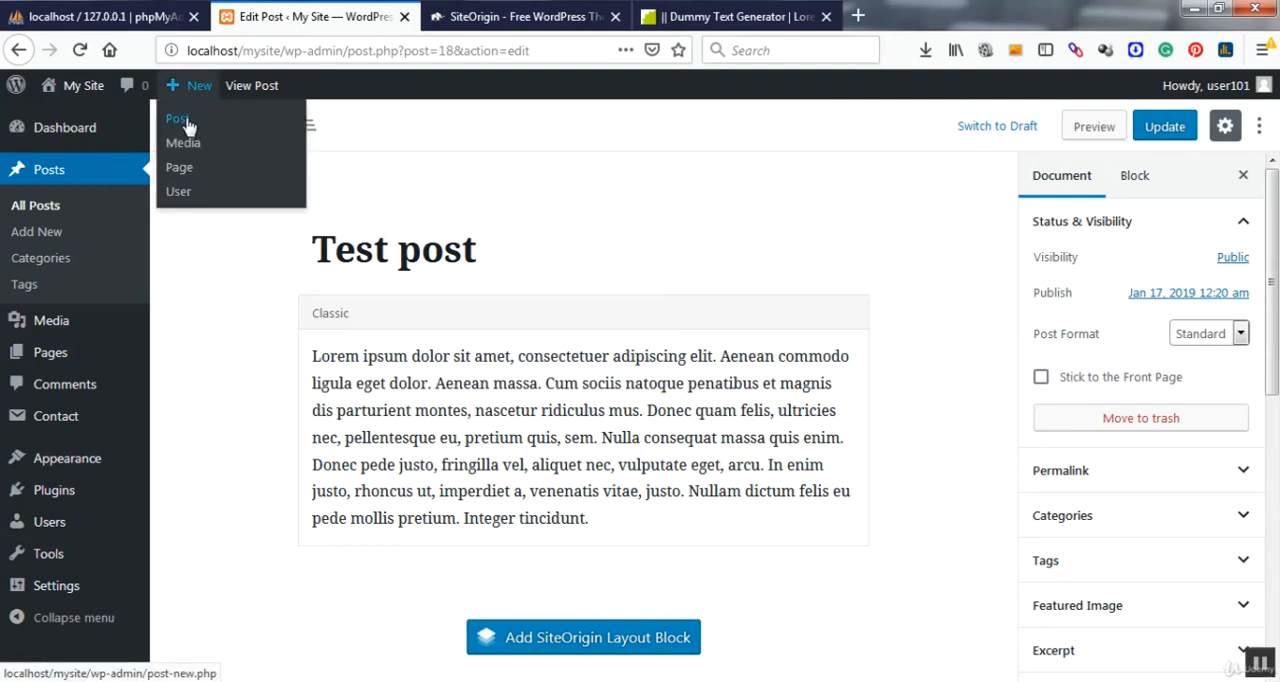
left_click(186, 124)
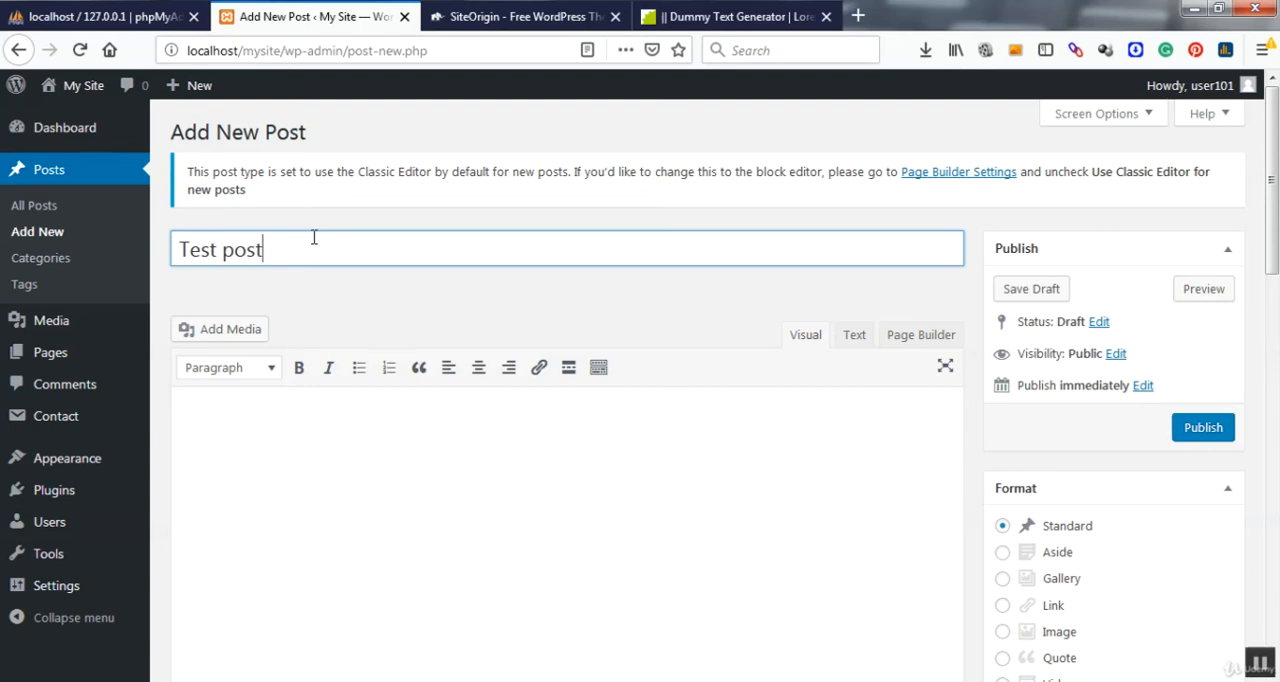
left_click(797, 538)
key("ctrl+v")
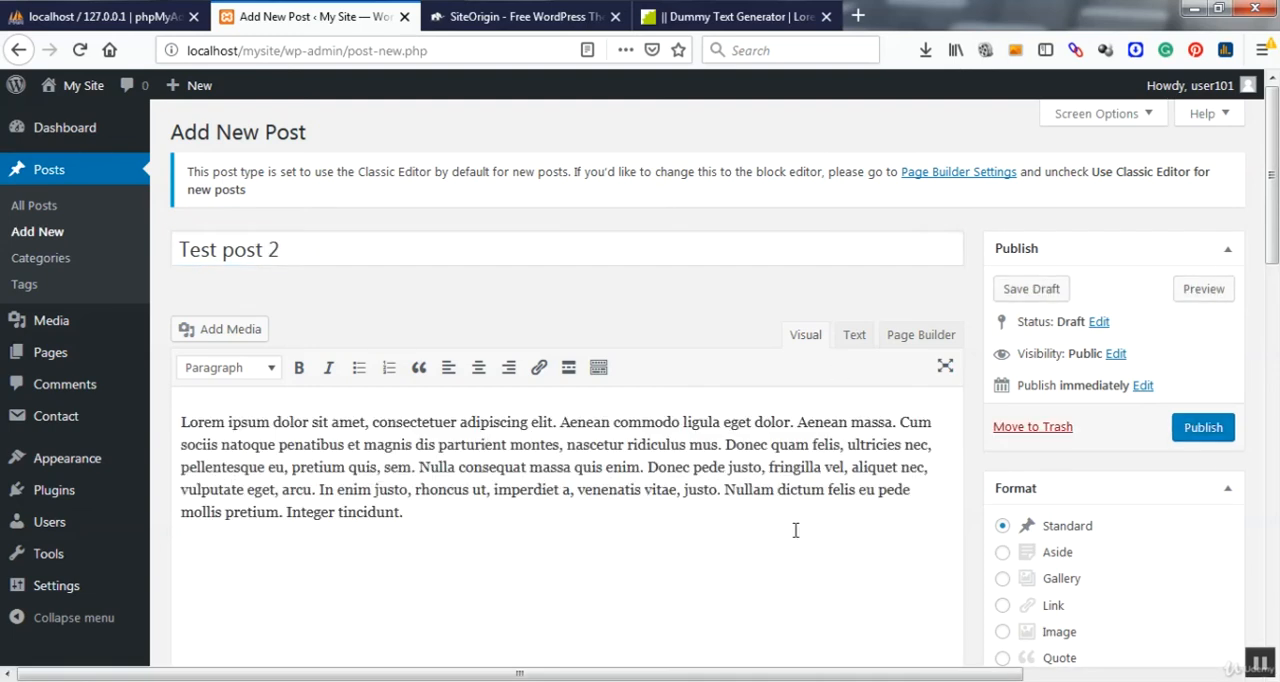
left_click(1201, 430)
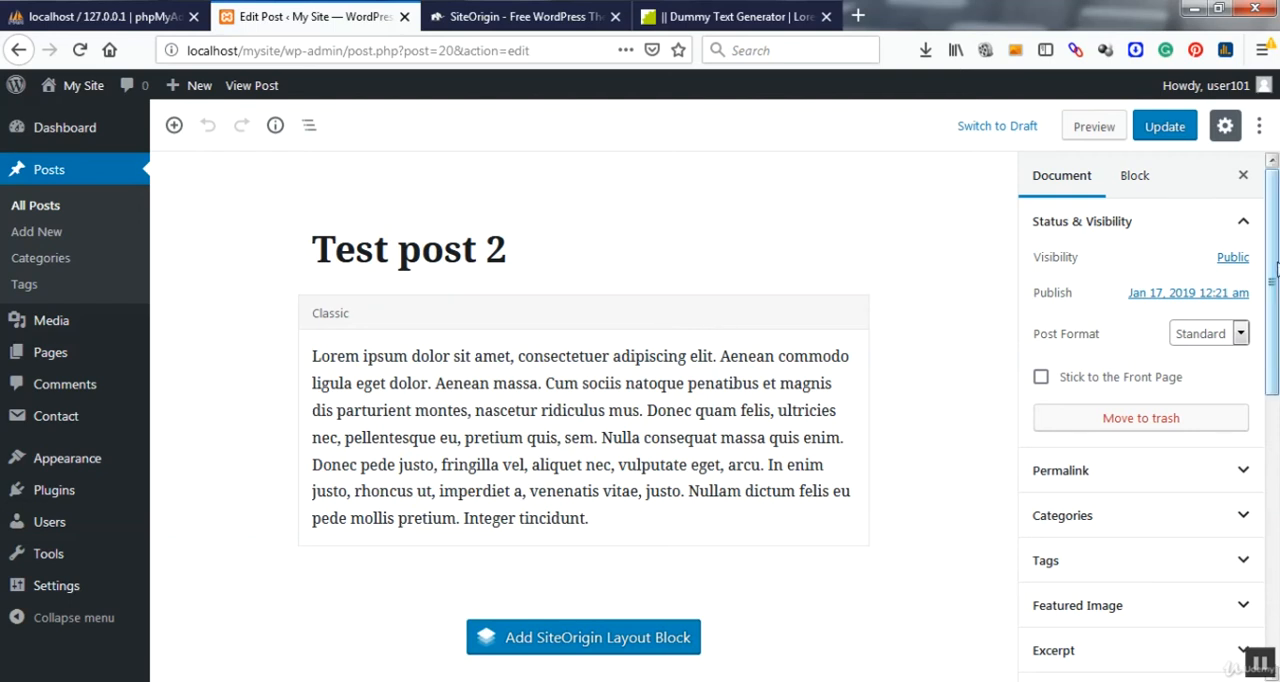
Step: Open the live site in a new browser tab and examine how the published posts are laid out on its home page
scroll(1276, 245, "down", 4)
scroll(1276, 260, "up", 4)
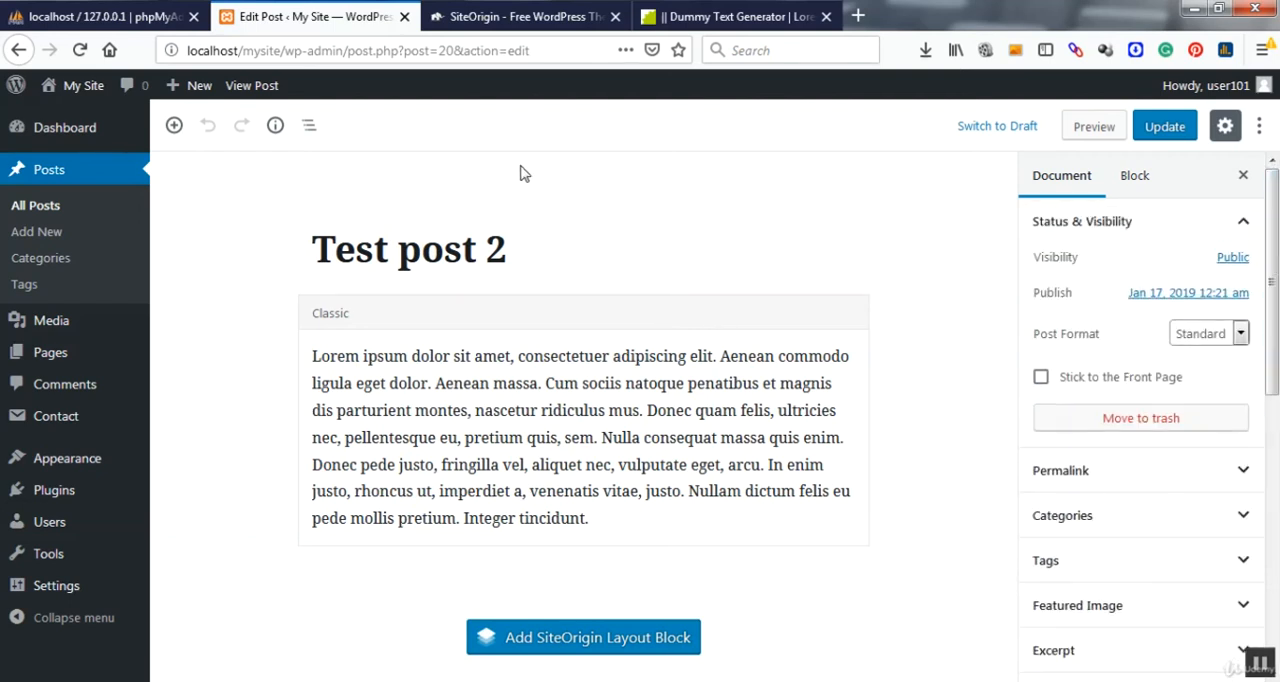
mouse_move(81, 96)
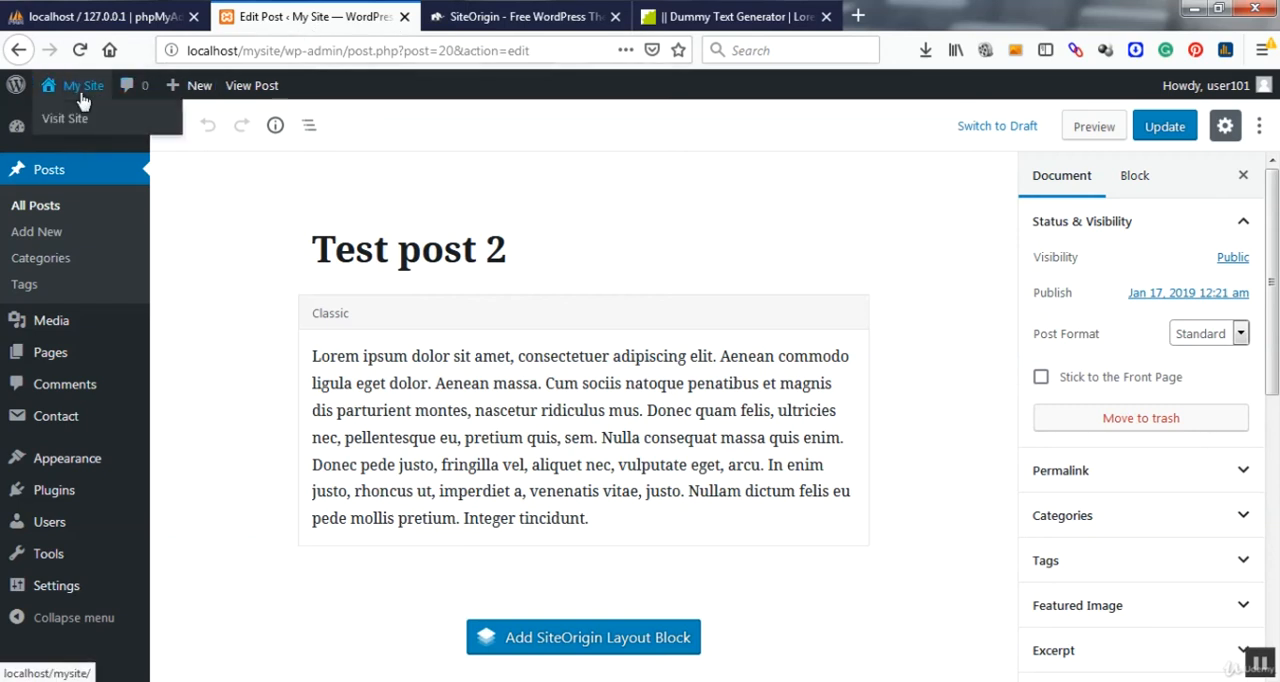
right_click(79, 127)
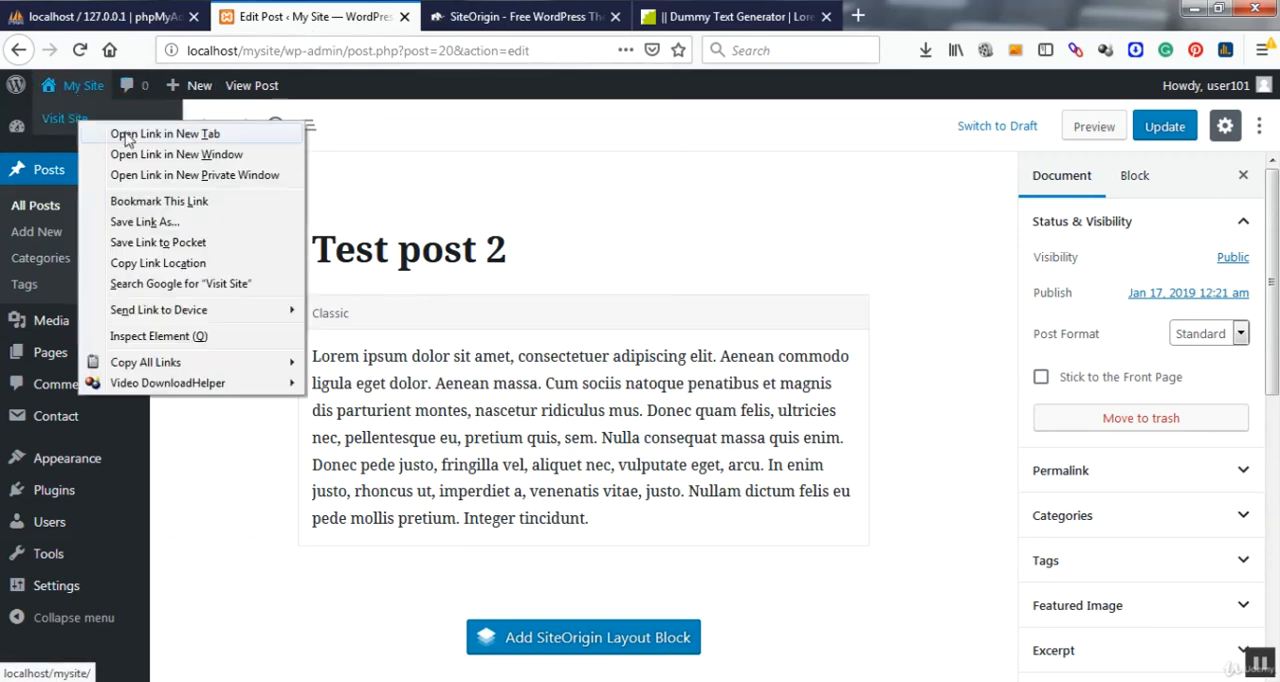
left_click(120, 132)
left_click(503, 12)
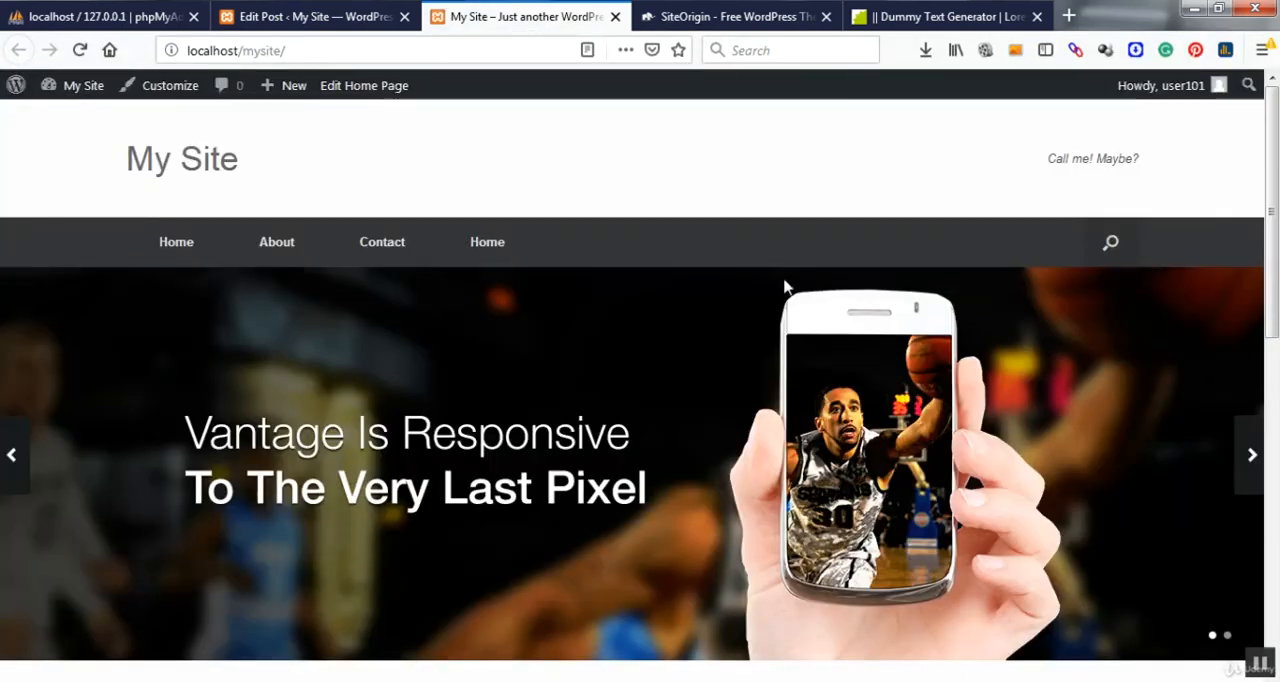
mouse_move(1272, 188)
left_mouse_down()
mouse_move(1275, 215)
mouse_move(1274, 184)
left_mouse_up()
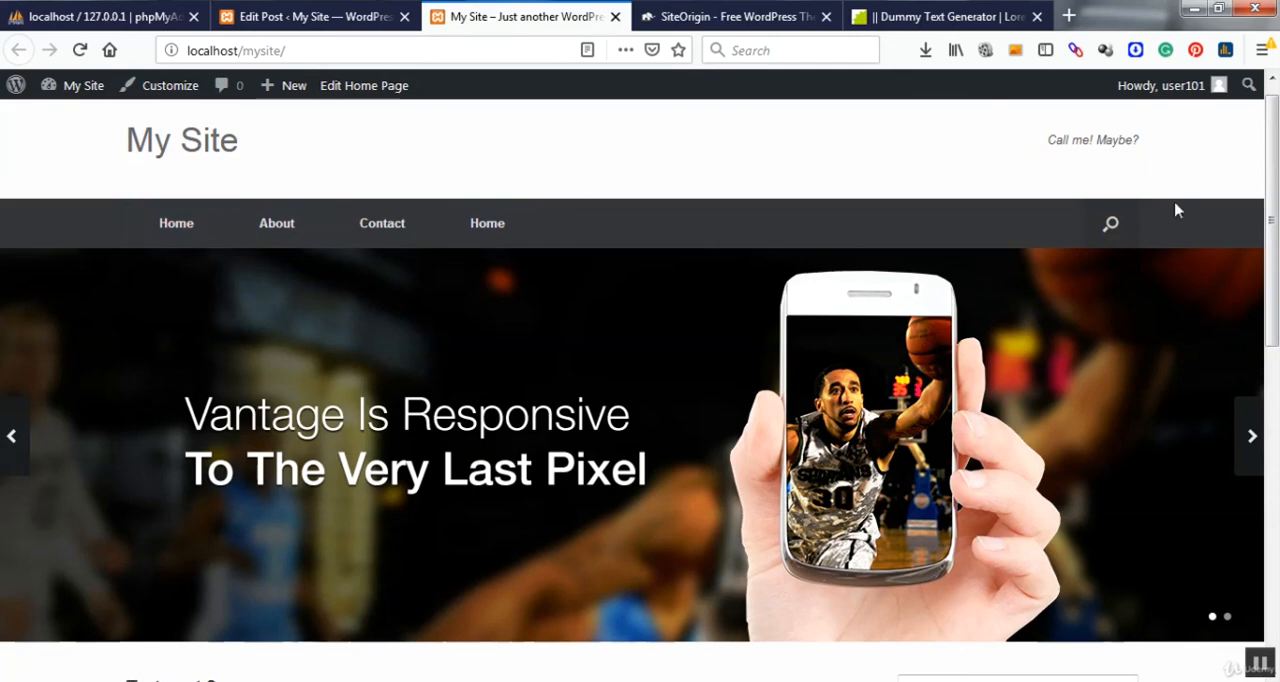
left_click_drag(1274, 195, 1277, 288)
scroll(465, 460, "down", 3)
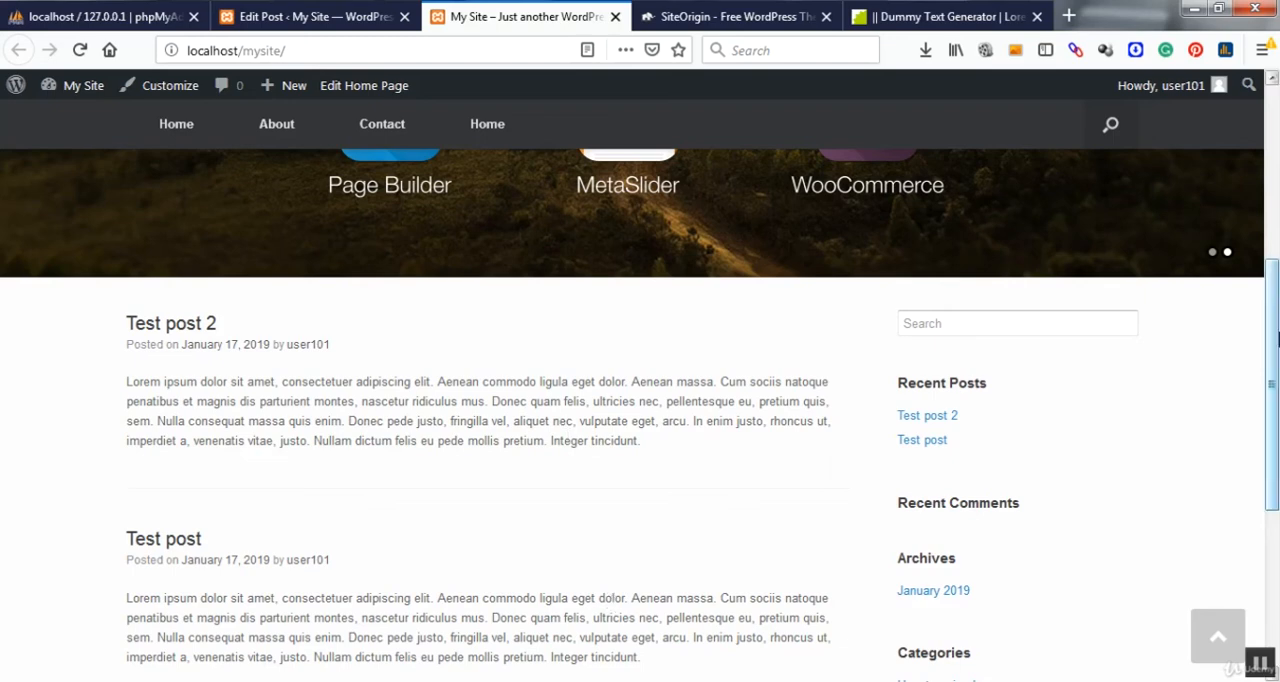
left_click_drag(1276, 338, 1276, 480)
left_click_drag(1278, 463, 1243, 154)
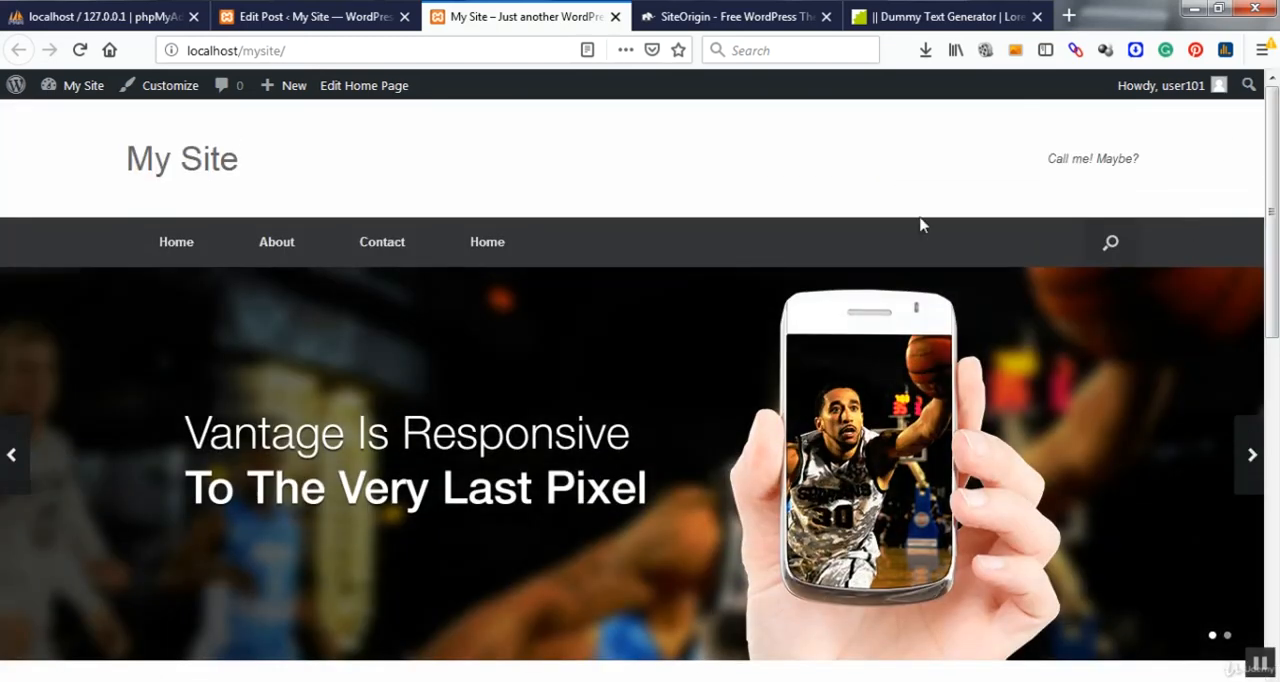